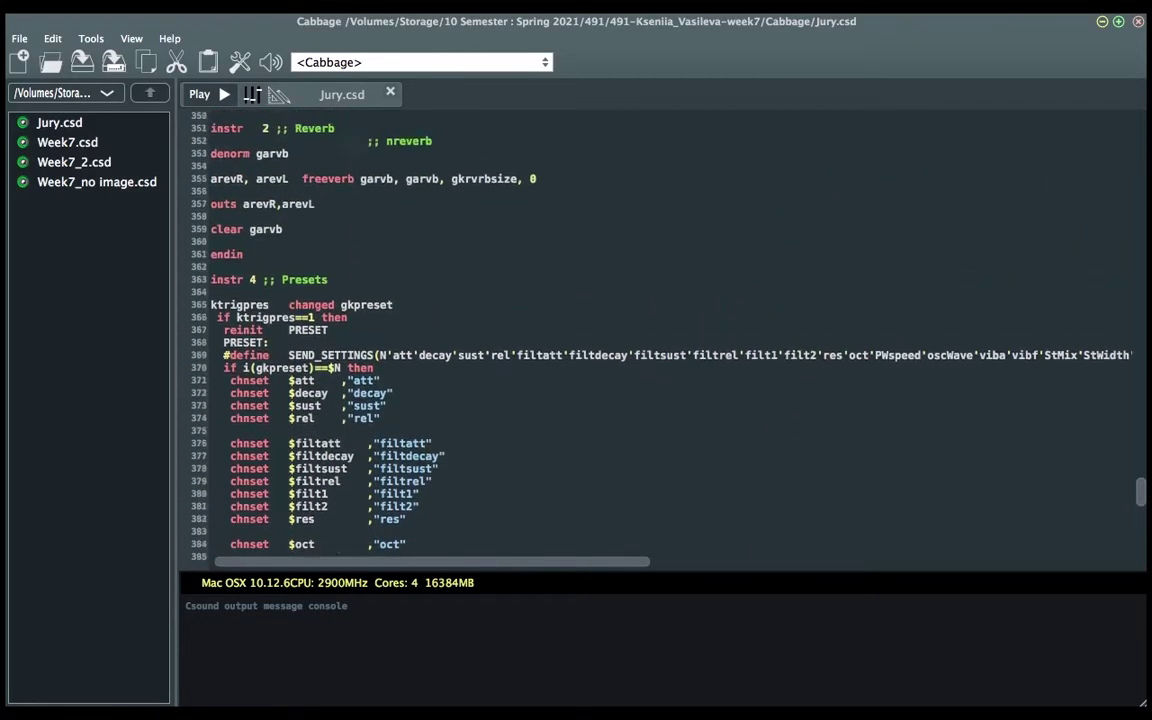
Scroll up through the Jury.csd code in the Cabbage editor
{"action": "scroll", "coordinate": [660, 340], "scroll_direction": "up", "scroll_amount": 20}
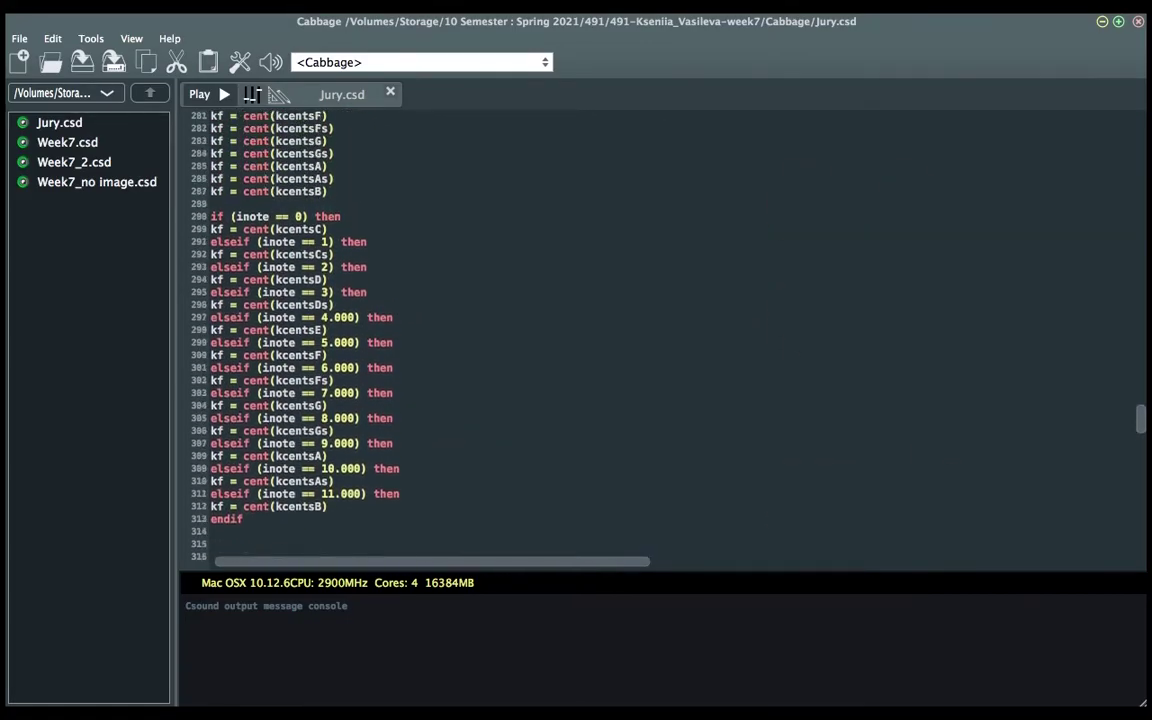
{"action": "scroll", "coordinate": [660, 340], "scroll_direction": "up", "scroll_amount": 8}
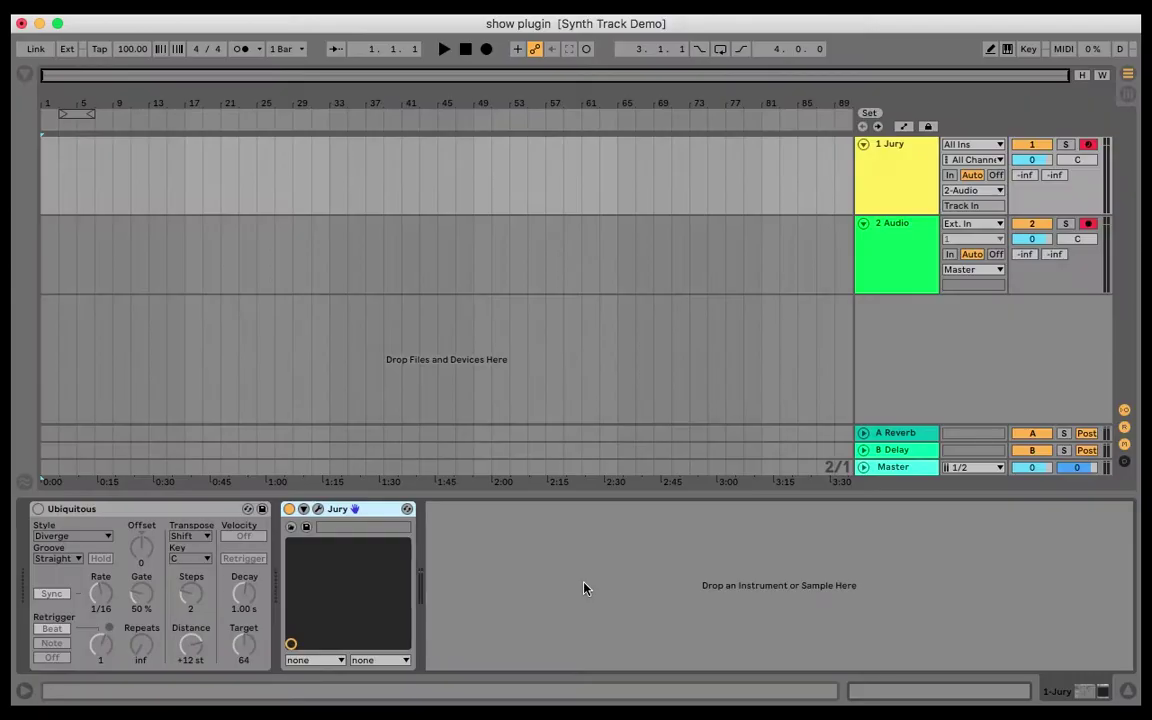
Open the Jury plugin window and try the 5-tone and 6-tone ET tunings
{"action": "left_click", "coordinate": [318, 510]}
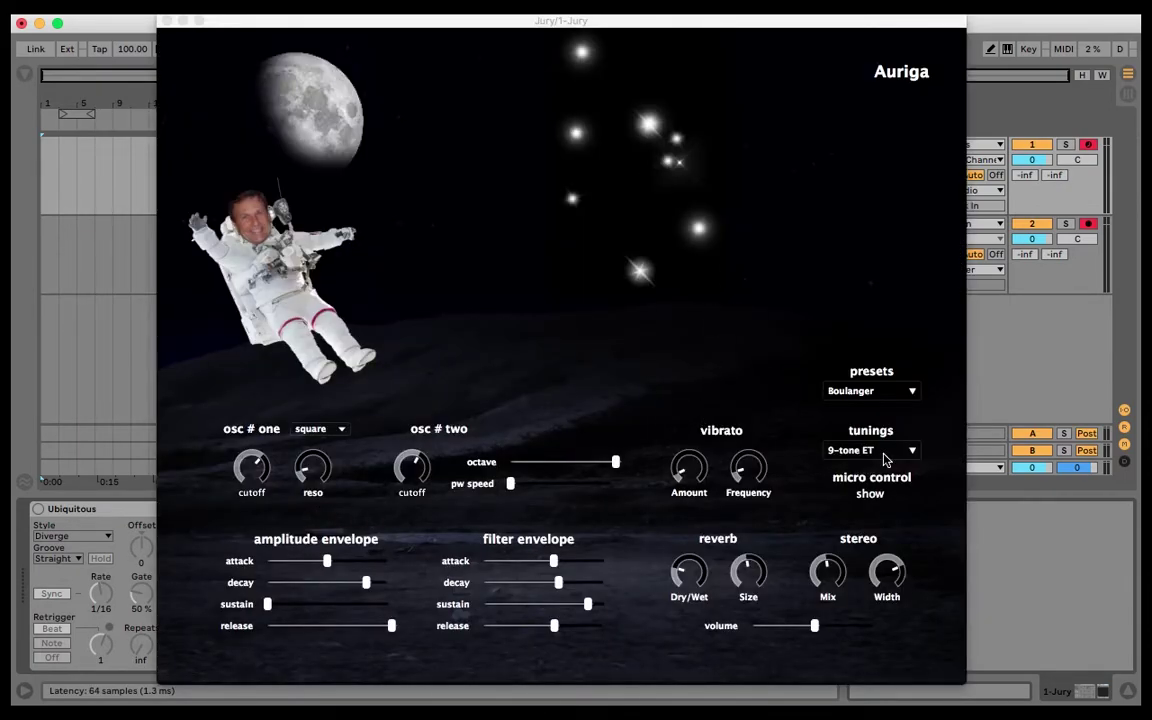
{"action": "left_click", "coordinate": [884, 455]}
{"action": "left_click", "coordinate": [880, 471]}
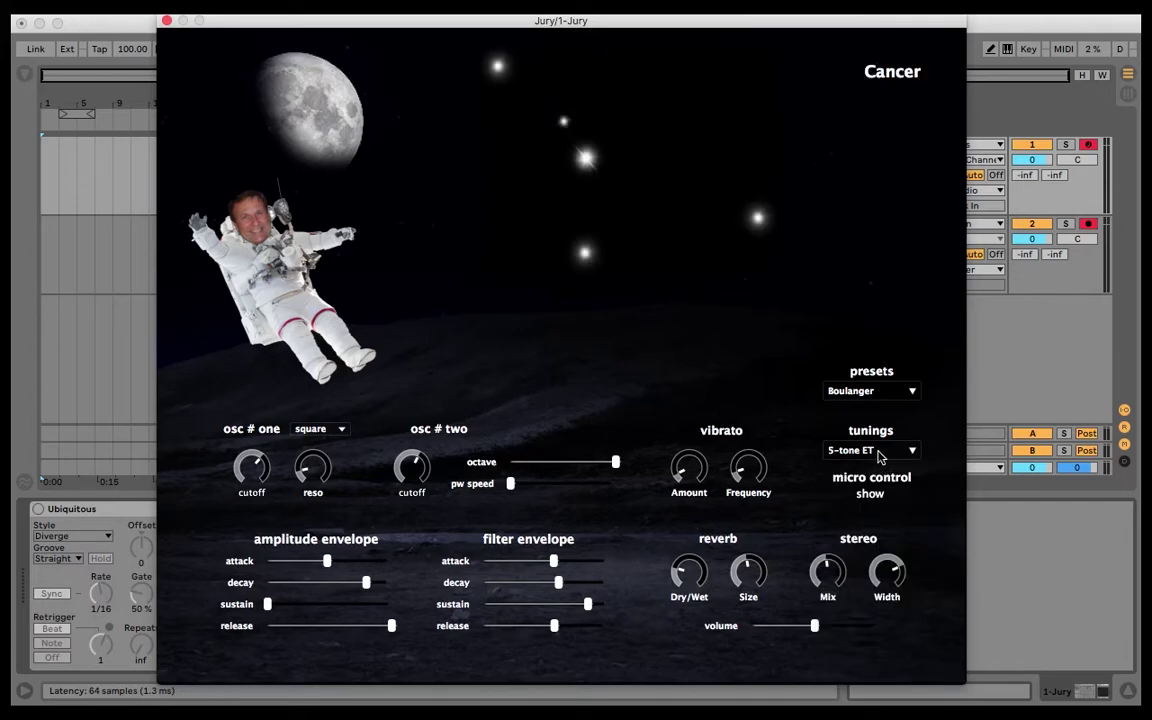
{"action": "left_click", "coordinate": [877, 452]}
{"action": "left_click", "coordinate": [879, 488]}
Step the tuning through 9-, 8- and 10-tone ET and Third-tone toward Quarter-tone
{"action": "key", "text": "Down"}
{"action": "key", "text": "Down"}
{"action": "key", "text": "Down"}
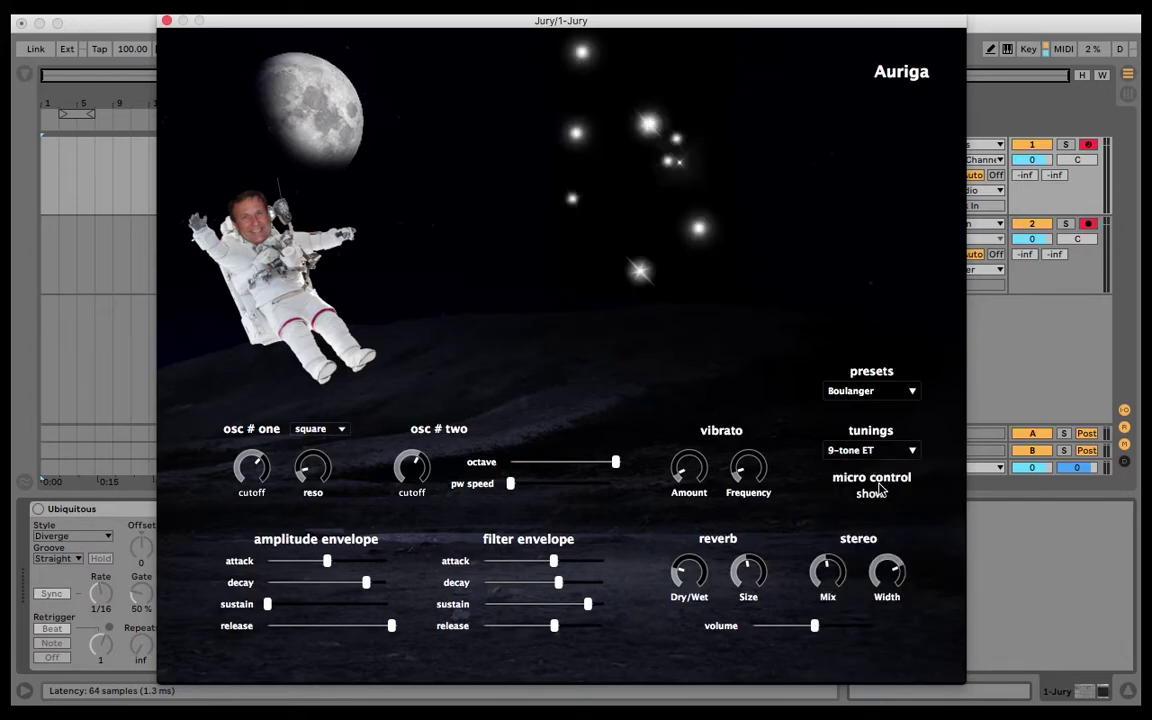
{"action": "key", "text": "Up"}
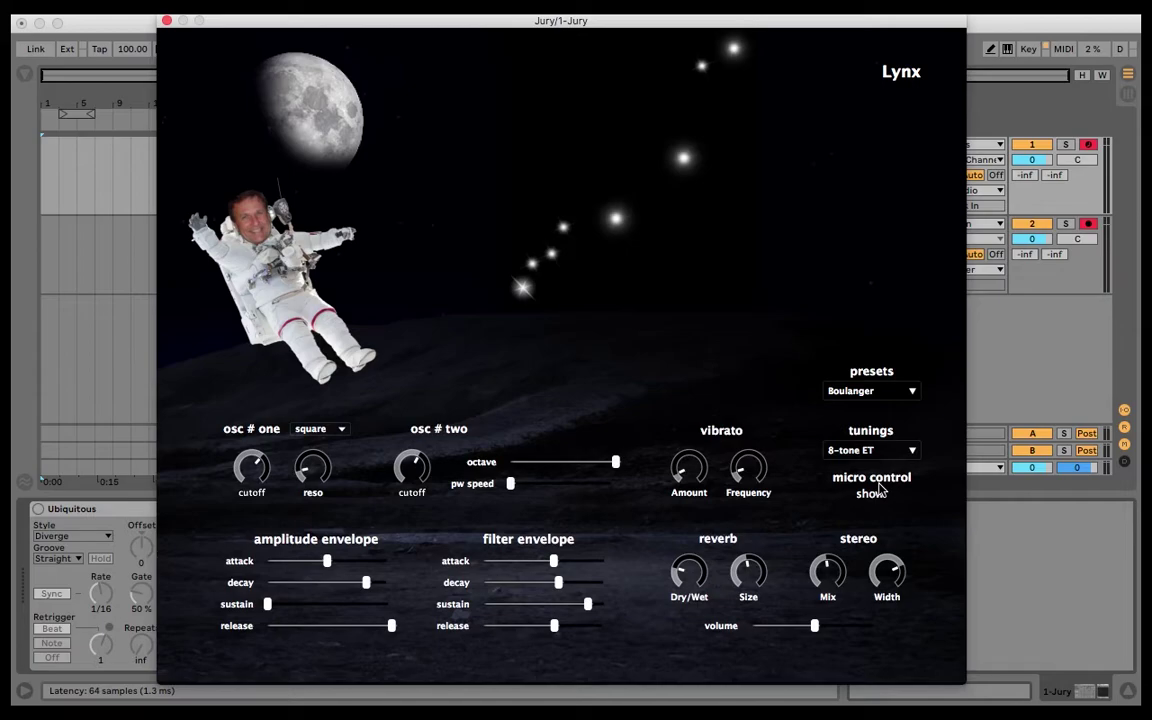
{"action": "key", "text": "Down"}
{"action": "key", "text": "Down"}
{"action": "key", "text": "Down"}
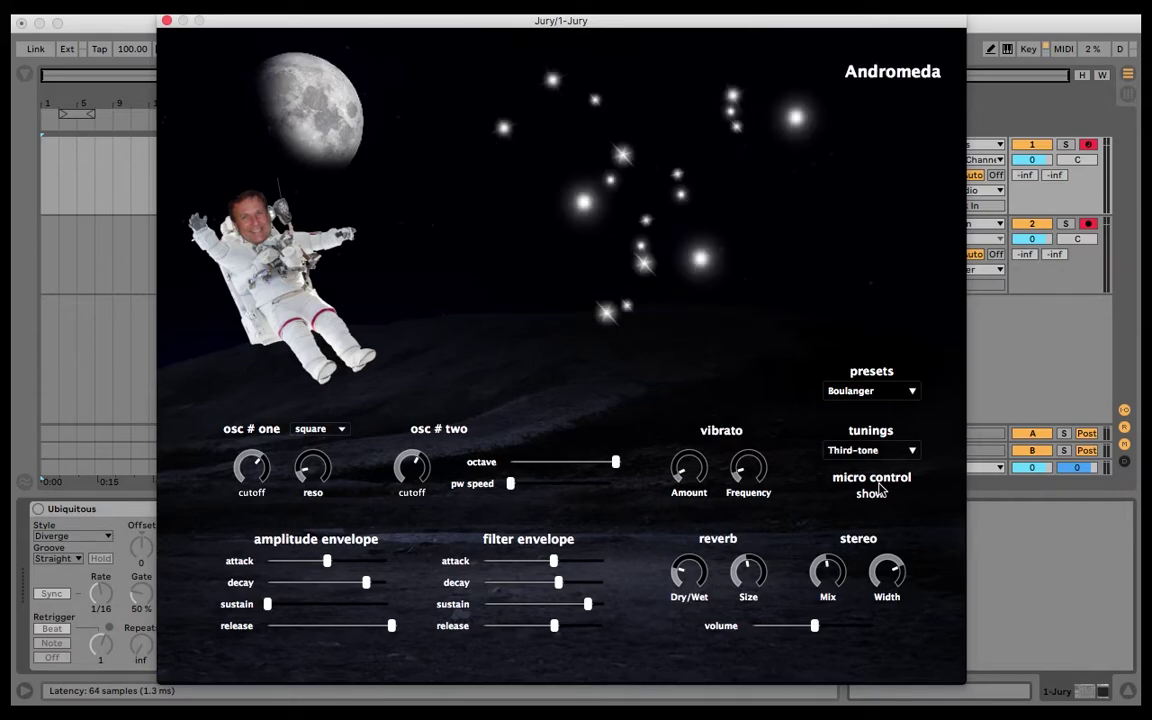
{"action": "key", "text": "Down"}
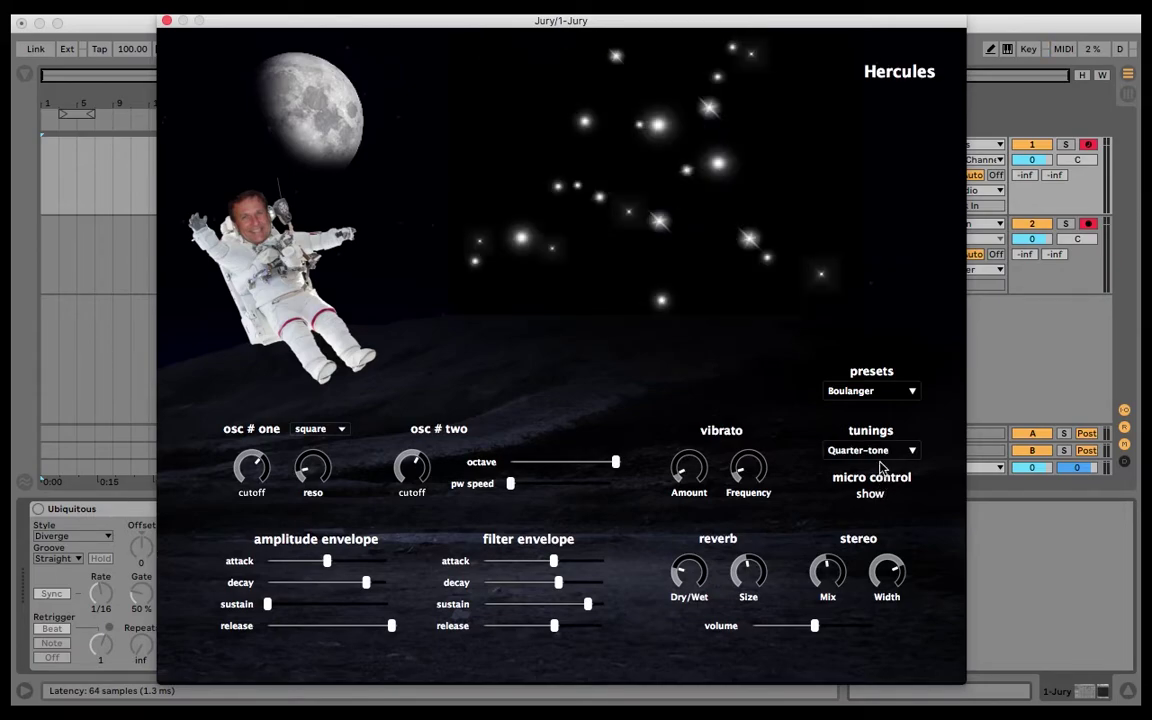
{"action": "left_click", "coordinate": [881, 459]}
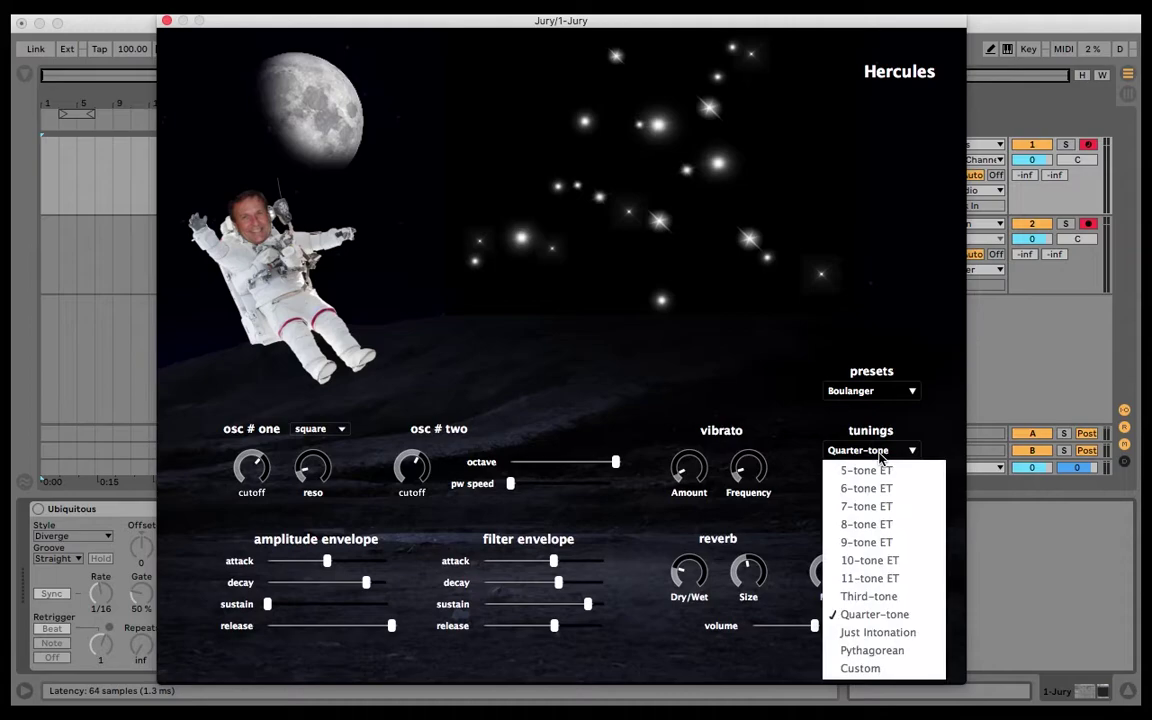
Try Custom tuning with D raised and G lowered, then settle on 11-tone ET
{"action": "left_click", "coordinate": [878, 668]}
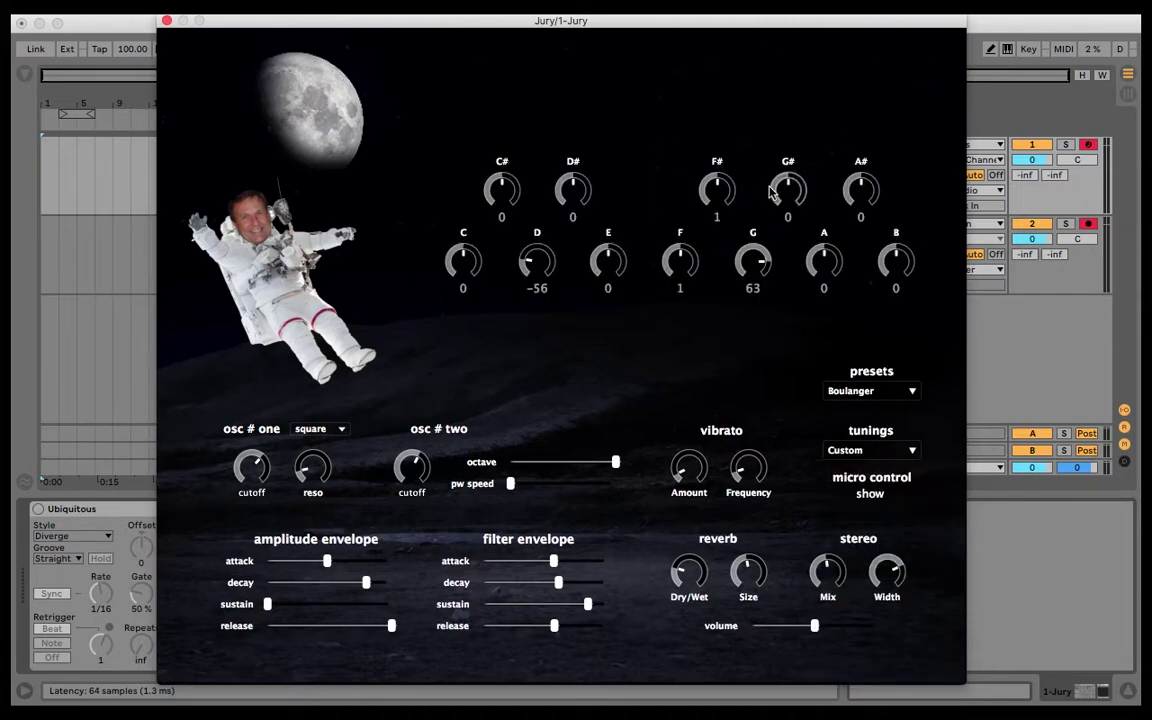
{"action": "left_click_drag", "start_coordinate": [549, 270], "coordinate": [553, 205]}
{"action": "left_click_drag", "start_coordinate": [753, 262], "coordinate": [742, 316]}
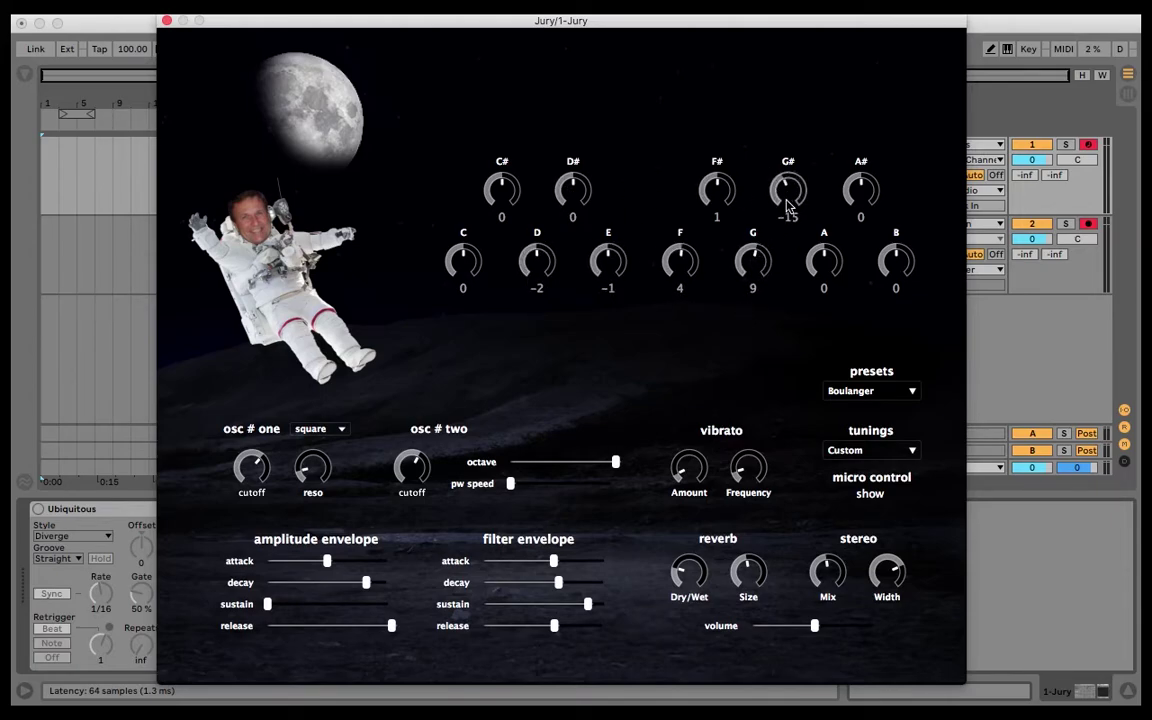
{"action": "left_click", "coordinate": [912, 451]}
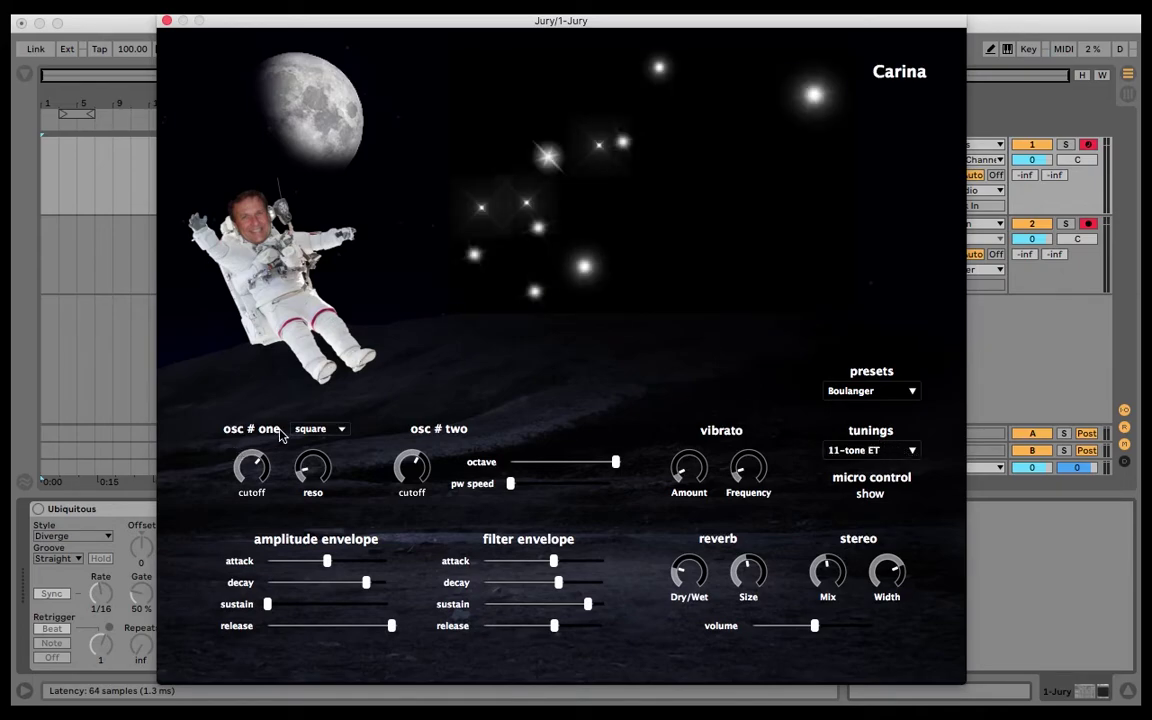
Keep osc one on square waveform and reload the Boulanger preset
{"action": "left_click", "coordinate": [318, 428]}
{"action": "left_click", "coordinate": [300, 395]}
{"action": "left_click", "coordinate": [850, 390]}
{"action": "left_click", "coordinate": [856, 410]}
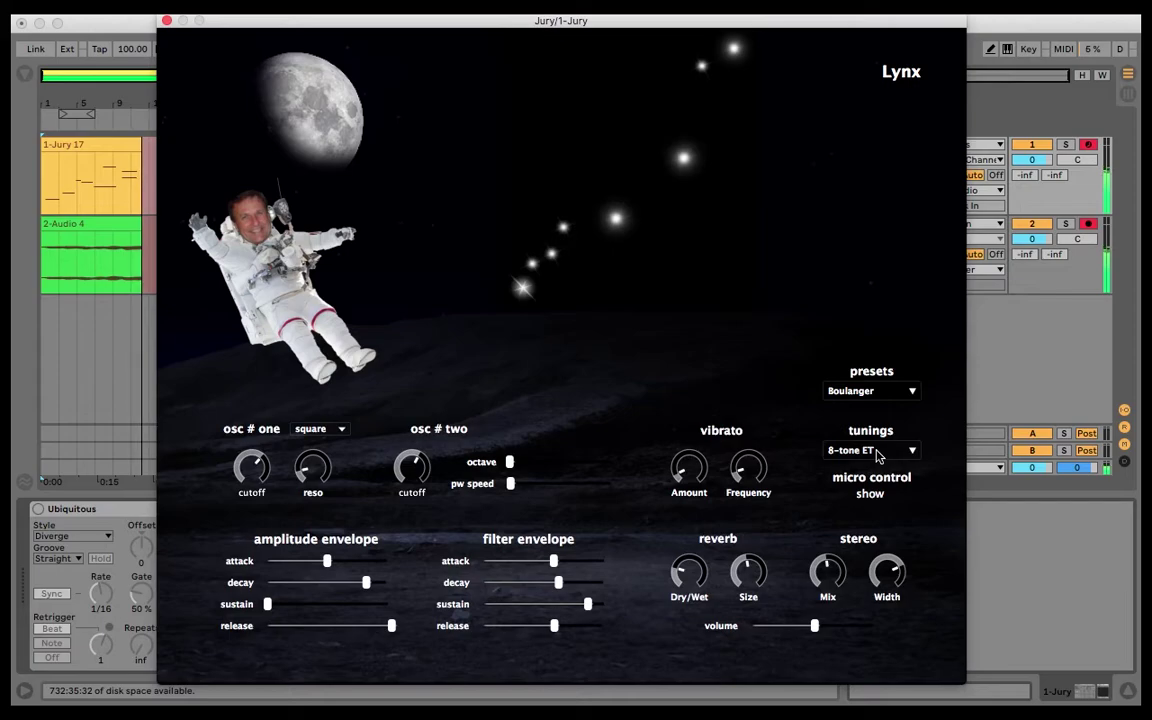
Load the Baust preset, set 9-tone ET tuning, and push osc two's octave to maximum
{"action": "left_click", "coordinate": [902, 391]}
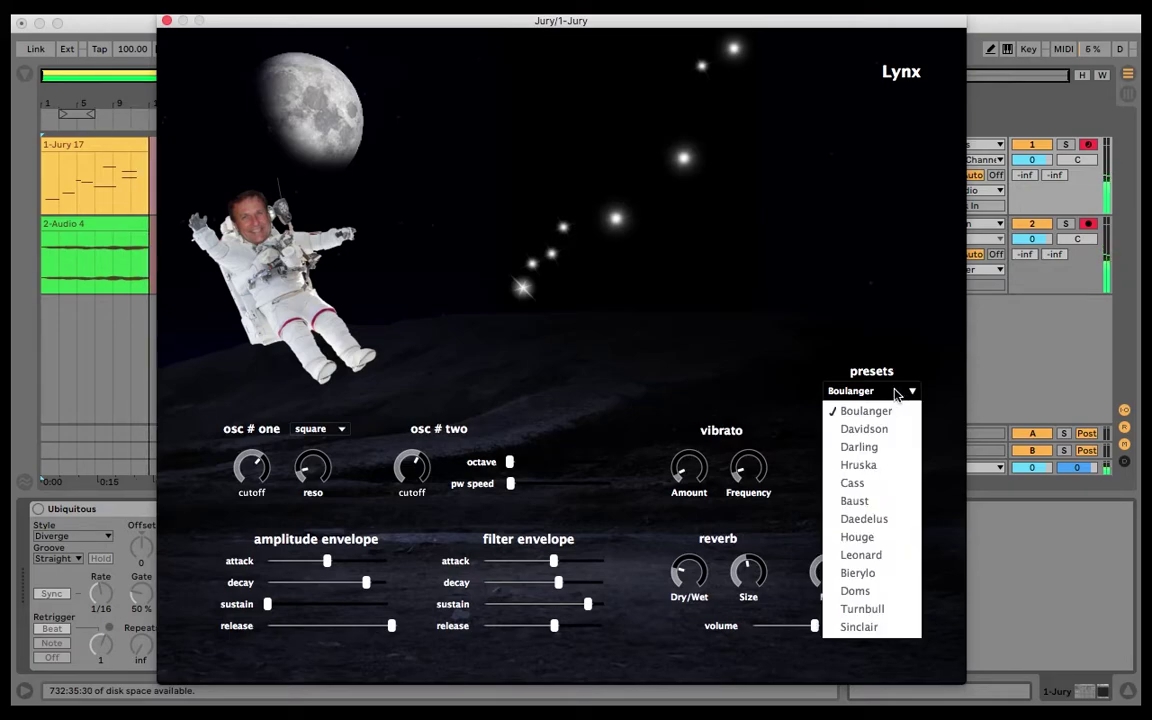
{"action": "left_click", "coordinate": [884, 501]}
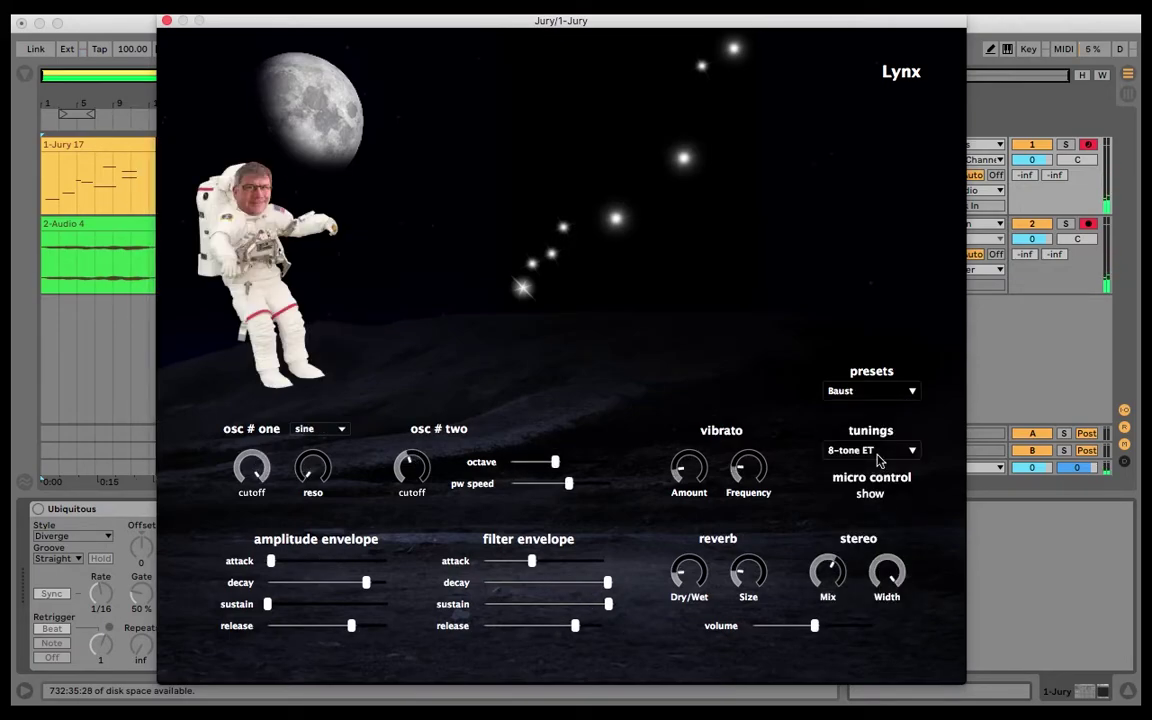
{"action": "left_click", "coordinate": [879, 451]}
{"action": "left_click", "coordinate": [864, 543]}
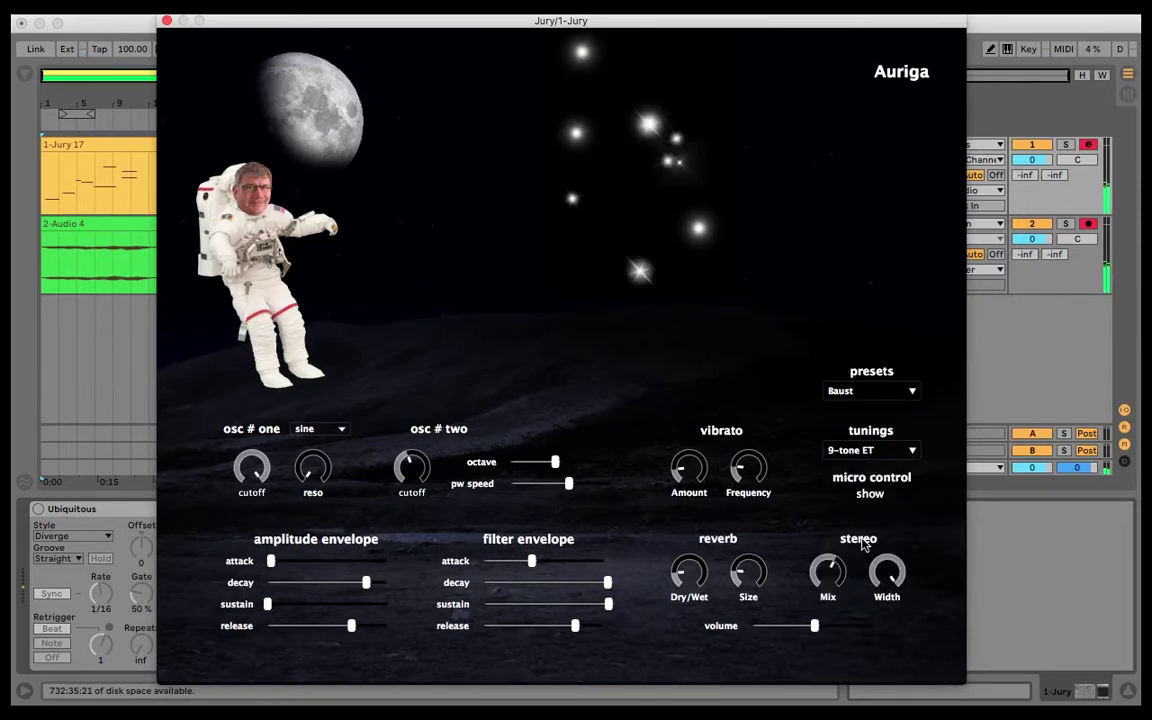
{"action": "left_click_drag", "start_coordinate": [555, 461], "coordinate": [615, 462]}
Load the Cass preset and switch its tuning to Custom
{"action": "left_click", "coordinate": [880, 391]}
{"action": "left_click", "coordinate": [875, 482]}
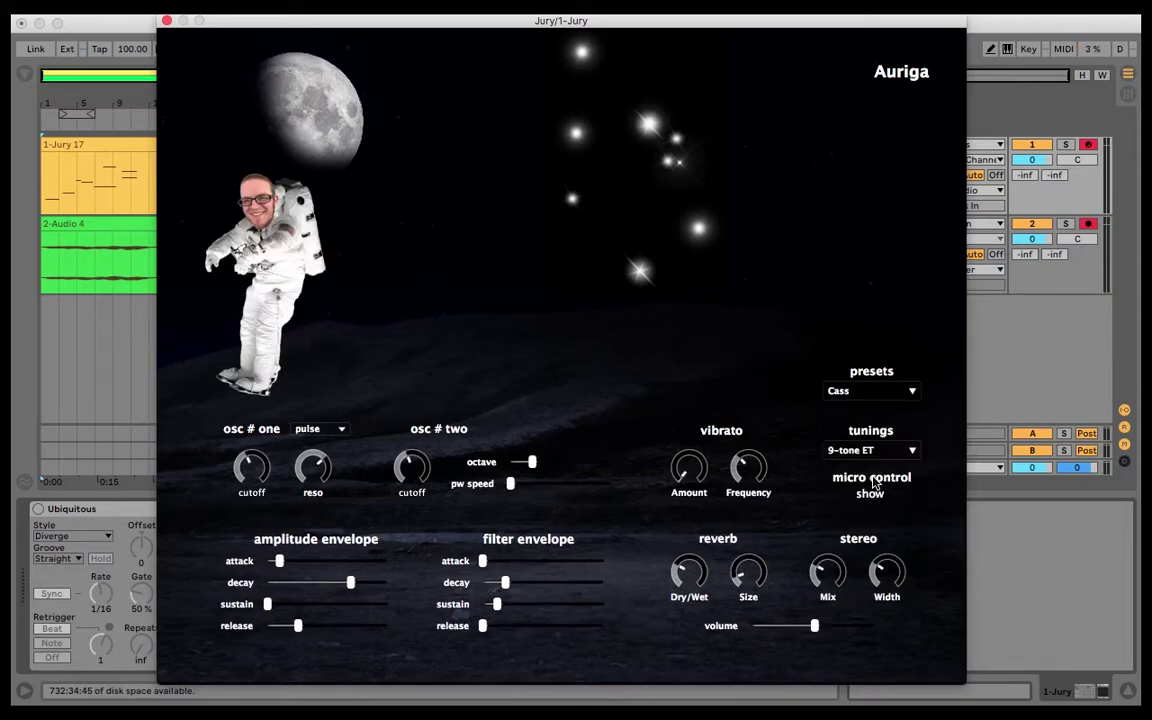
{"action": "left_click", "coordinate": [869, 452]}
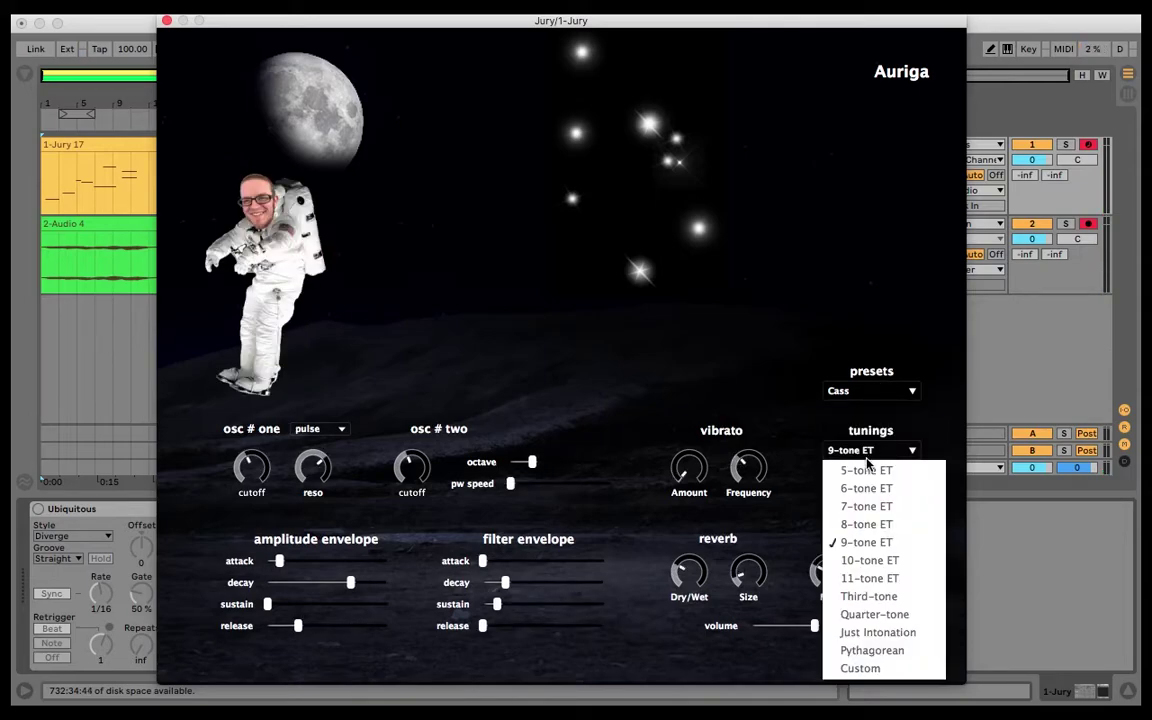
{"action": "left_click", "coordinate": [856, 669]}
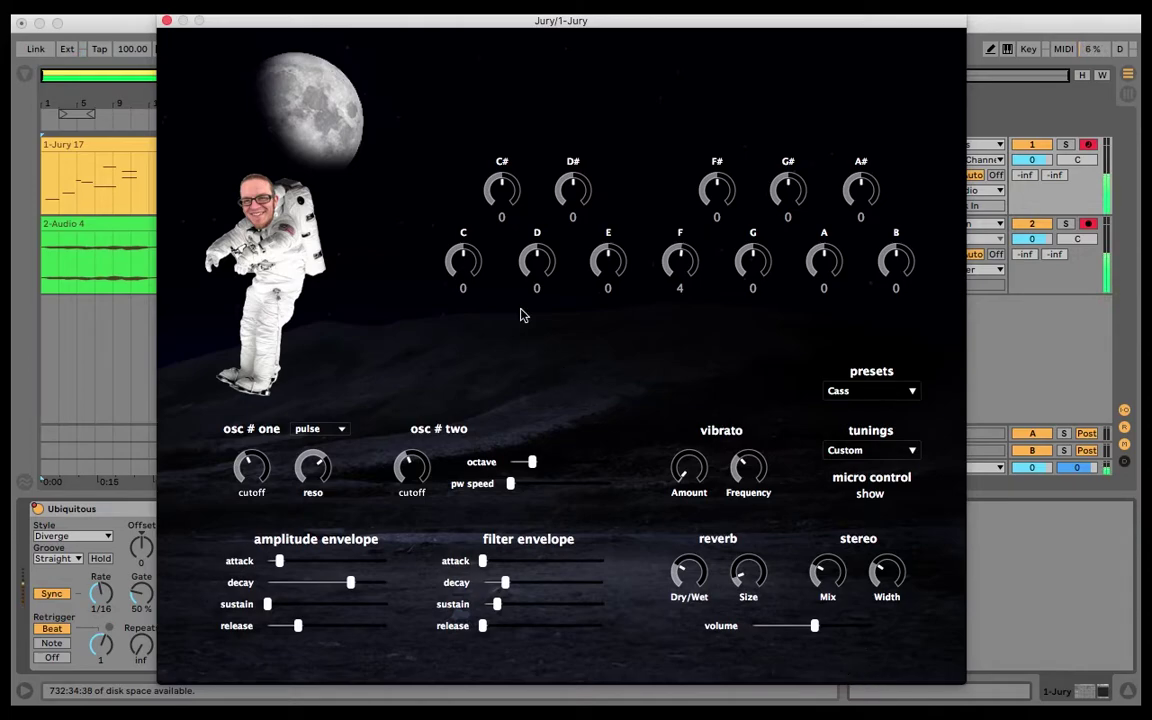
Adjust the per-note offsets to D 1, G 6 and B -100
{"action": "left_click_drag", "start_coordinate": [545, 273], "coordinate": [558, 232]}
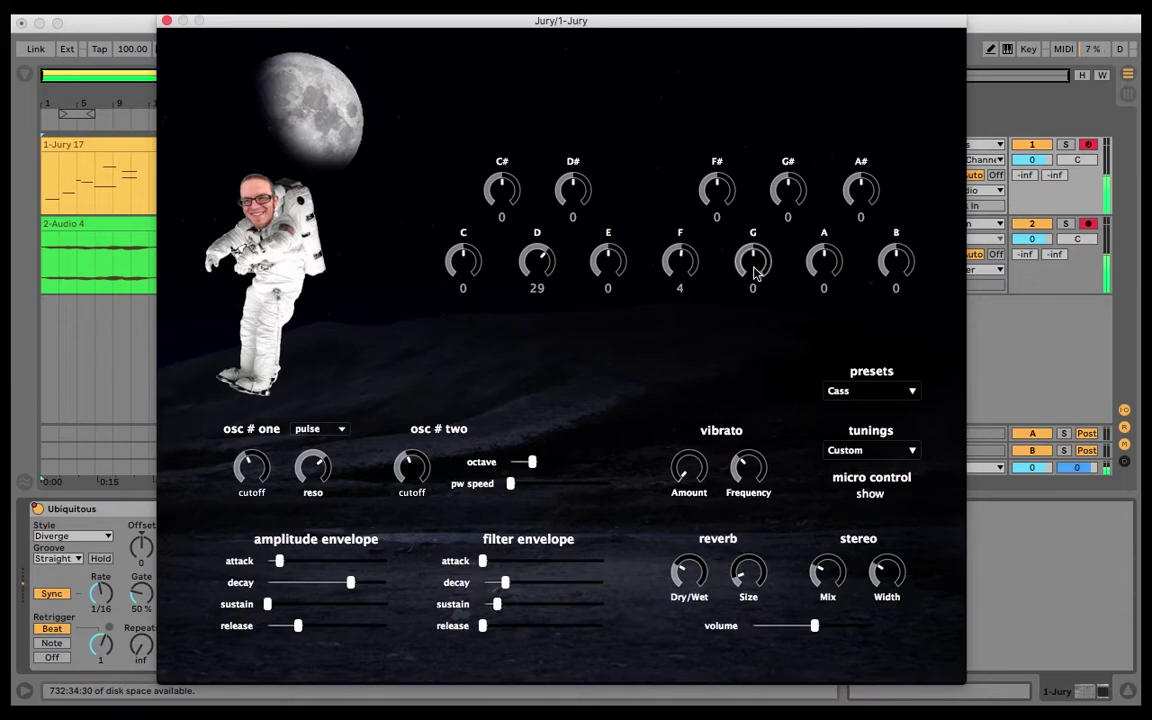
{"action": "mouse_move", "coordinate": [756, 272]}
{"action": "left_mouse_down"}
{"action": "mouse_move", "coordinate": [767, 233]}
{"action": "mouse_move", "coordinate": [757, 259]}
{"action": "left_mouse_up"}
{"action": "left_click_drag", "start_coordinate": [755, 262], "coordinate": [747, 319]}
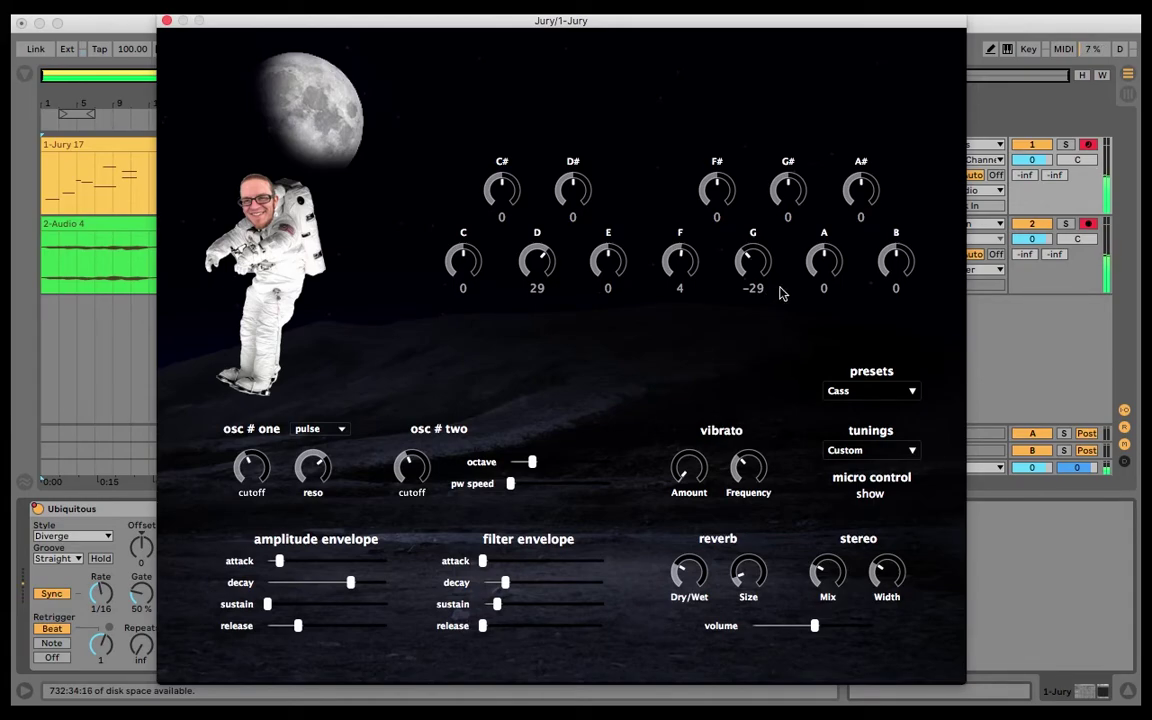
{"action": "left_click_drag", "start_coordinate": [896, 268], "coordinate": [895, 239]}
{"action": "left_click_drag", "start_coordinate": [763, 263], "coordinate": [766, 227]}
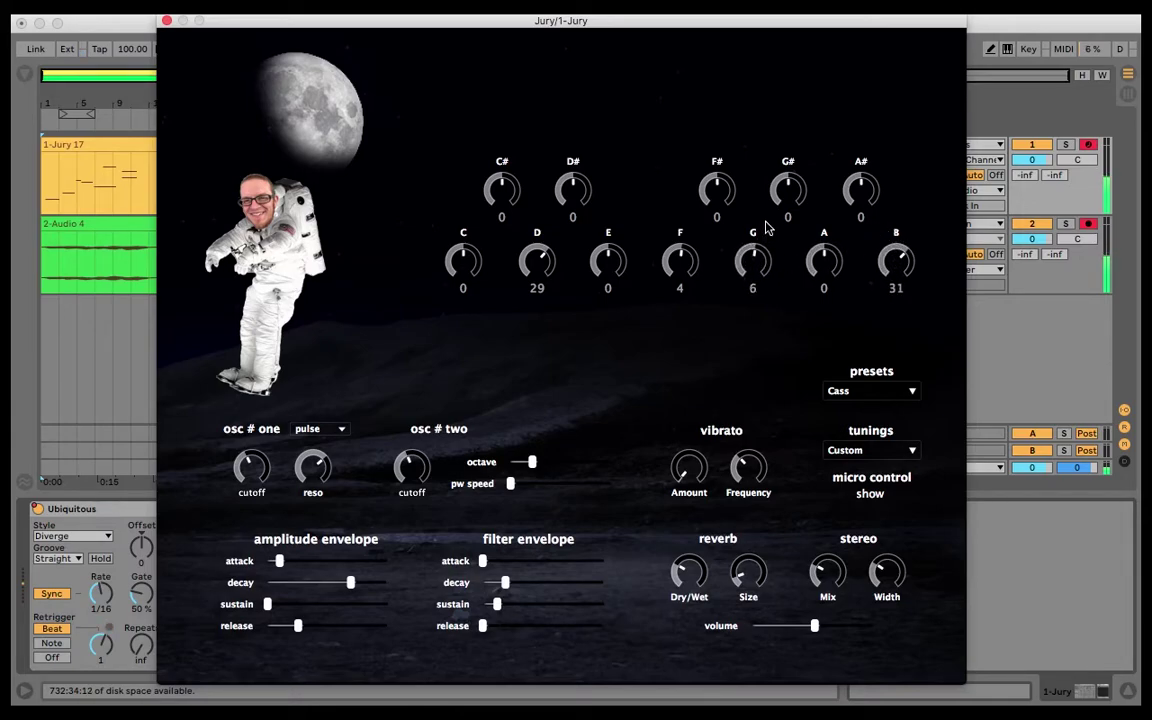
{"action": "left_click_drag", "start_coordinate": [535, 288], "coordinate": [536, 305]}
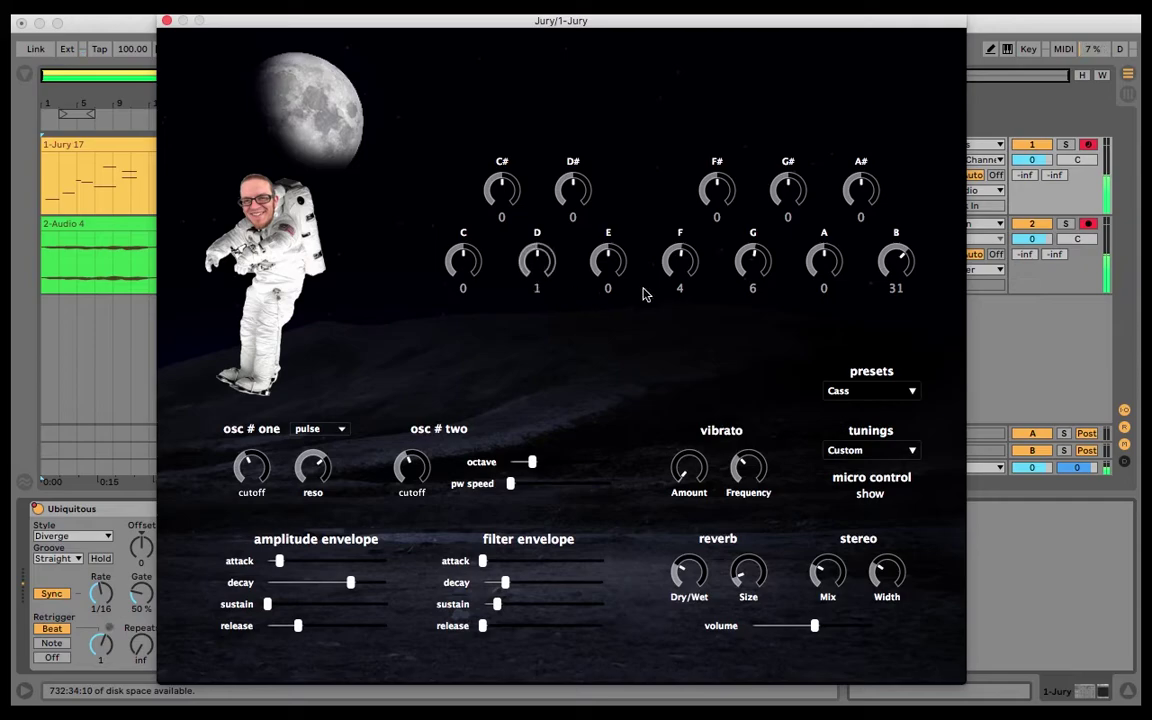
{"action": "left_click_drag", "start_coordinate": [897, 262], "coordinate": [896, 284]}
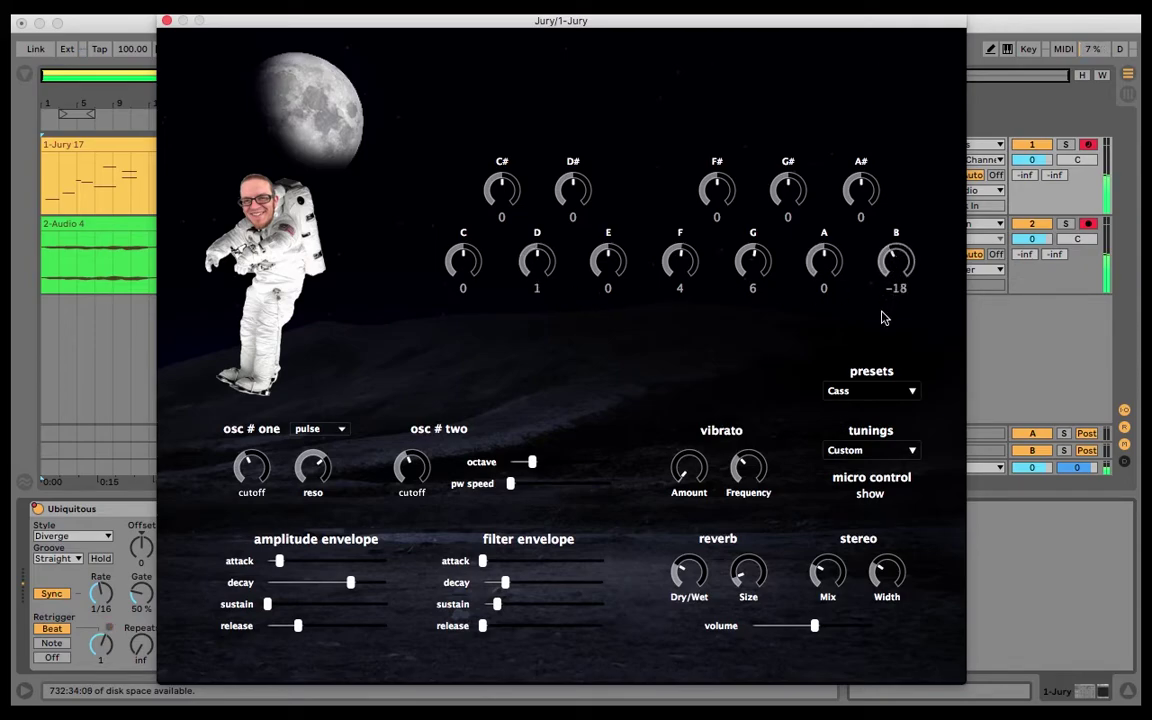
{"action": "left_click_drag", "start_coordinate": [882, 318], "coordinate": [891, 410]}
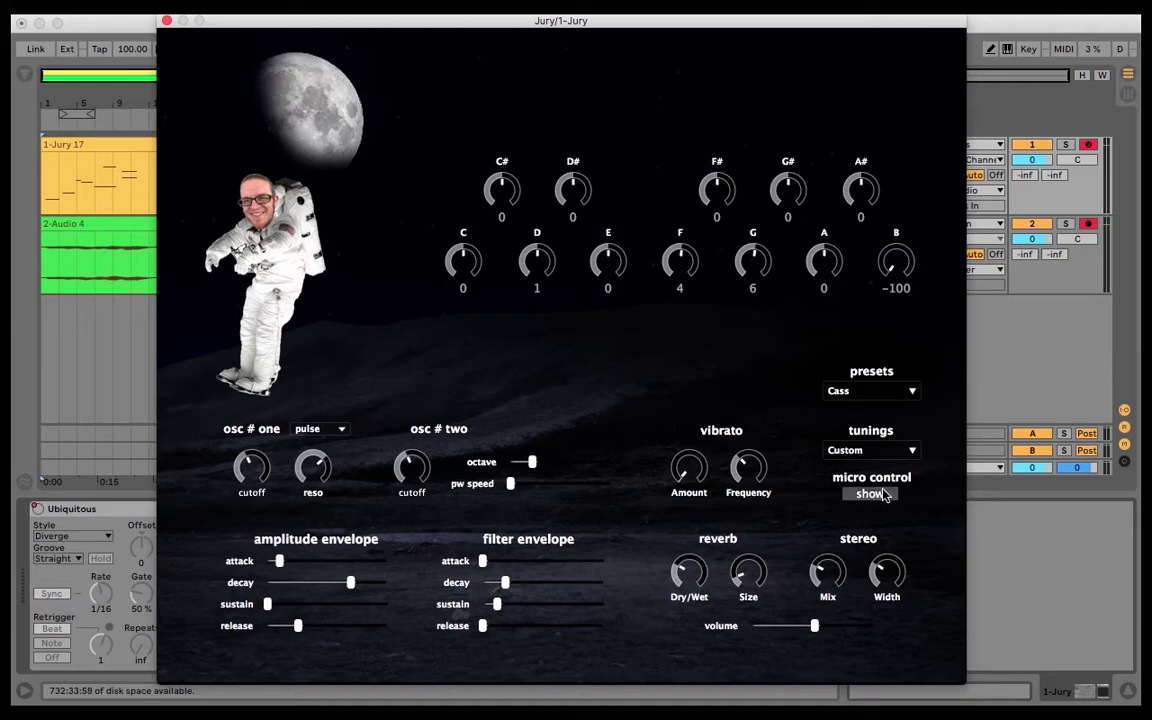
Load the Darling preset and set its tuning to 9-tone ET (Auriga)
{"action": "left_click", "coordinate": [869, 392]}
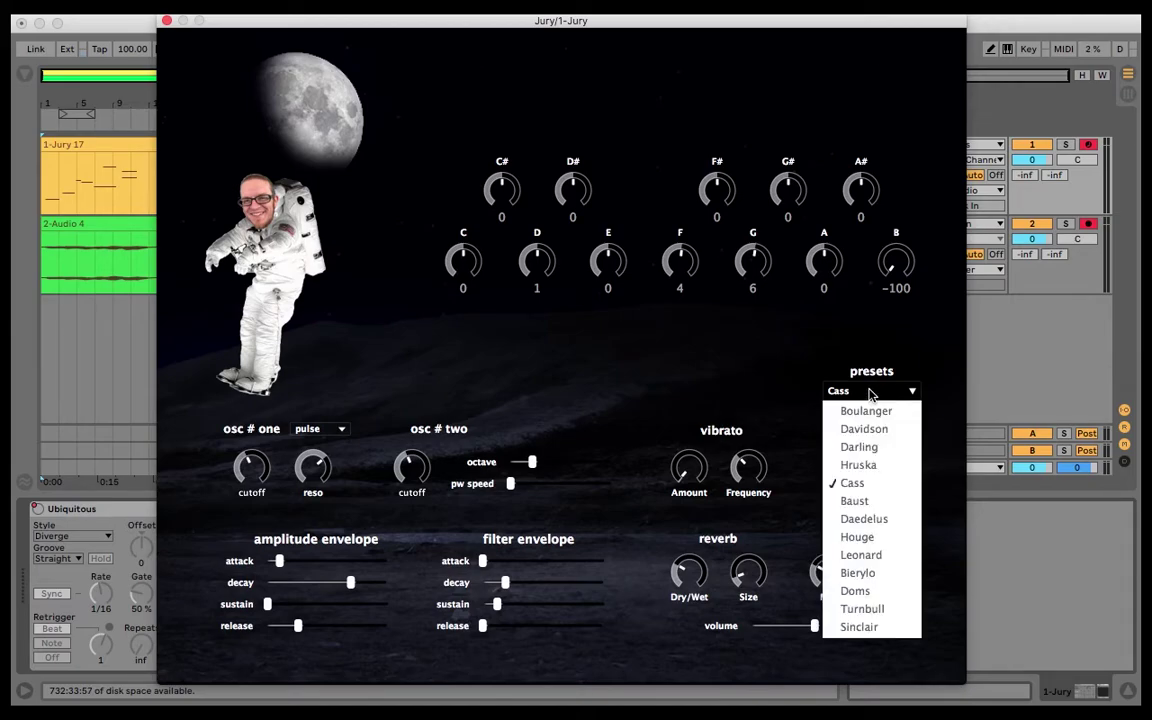
{"action": "left_click", "coordinate": [858, 447]}
{"action": "left_click", "coordinate": [870, 450]}
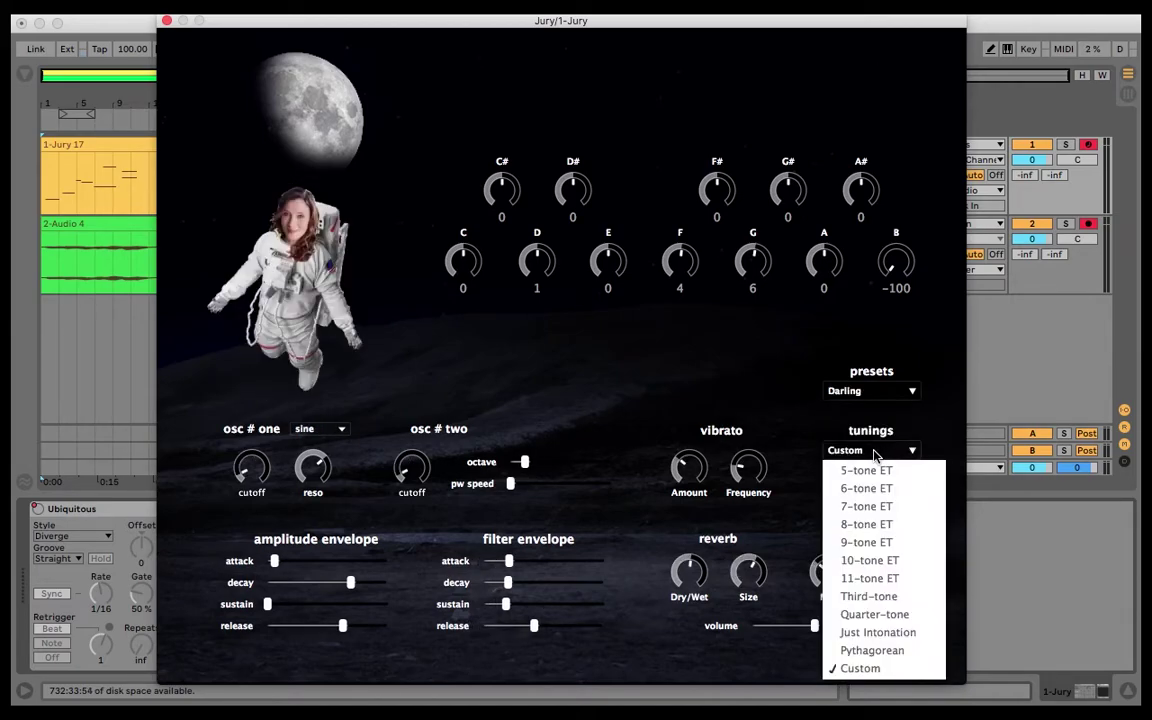
{"action": "left_click", "coordinate": [886, 543]}
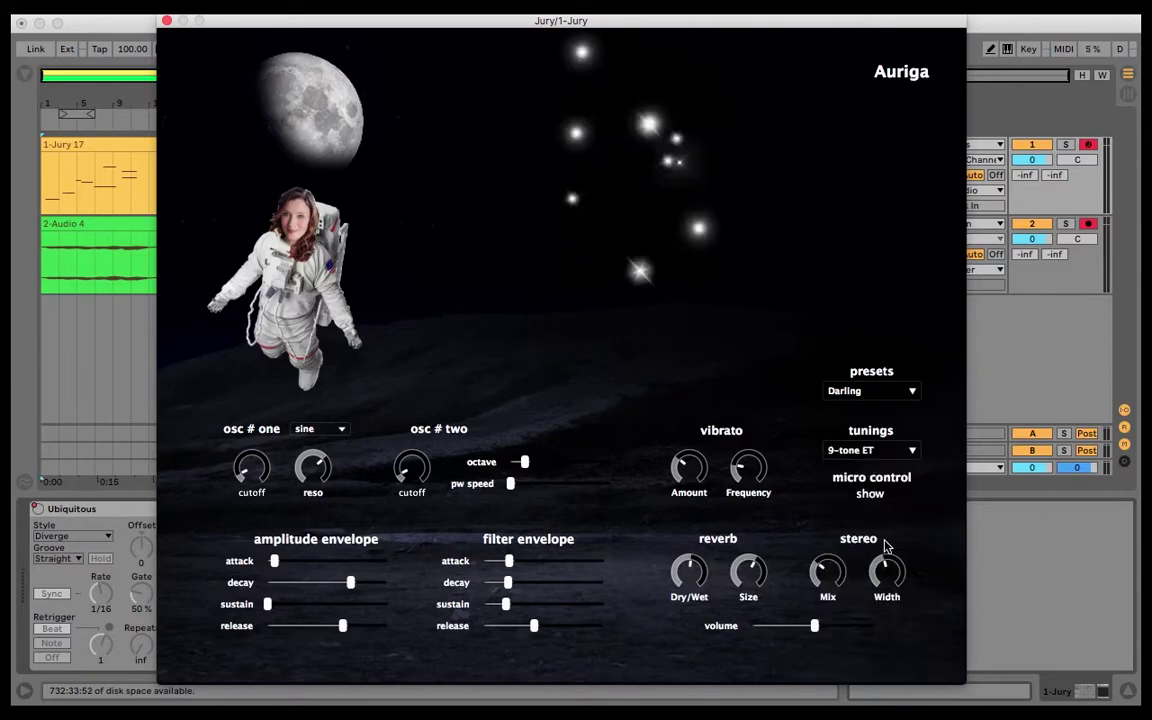